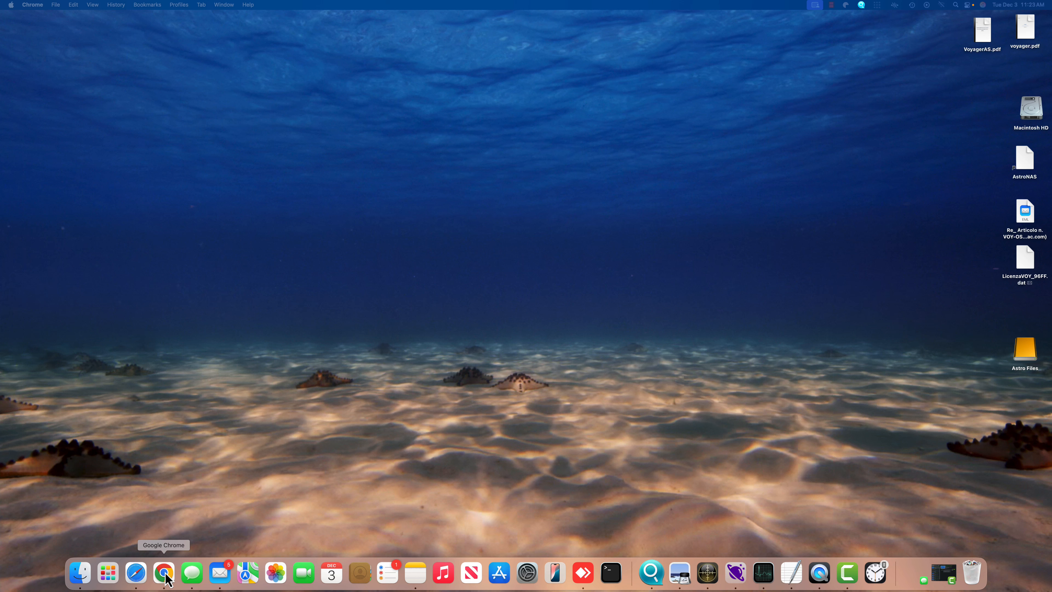
- Open Chrome Remote Desktop in Google Chrome and connect to the PRO1- Master remote device
left_click(165, 574)
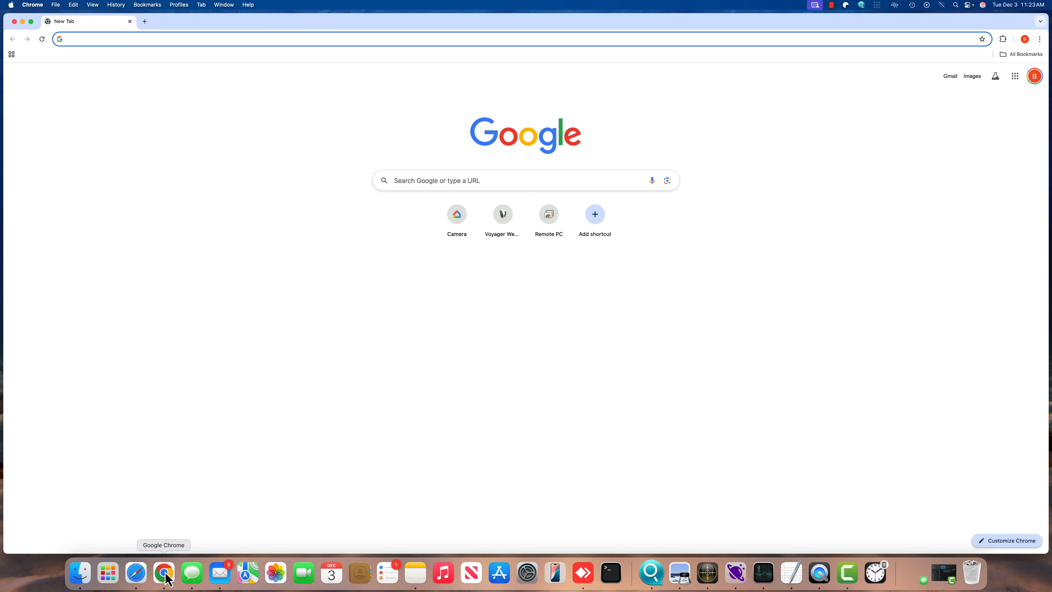
left_click(550, 228)
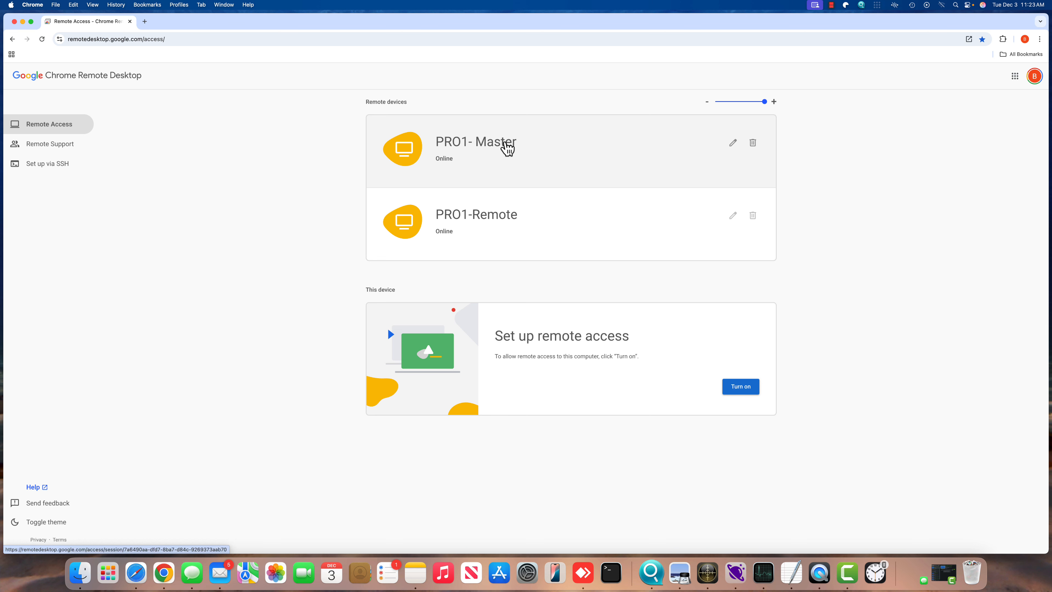
left_click(508, 148)
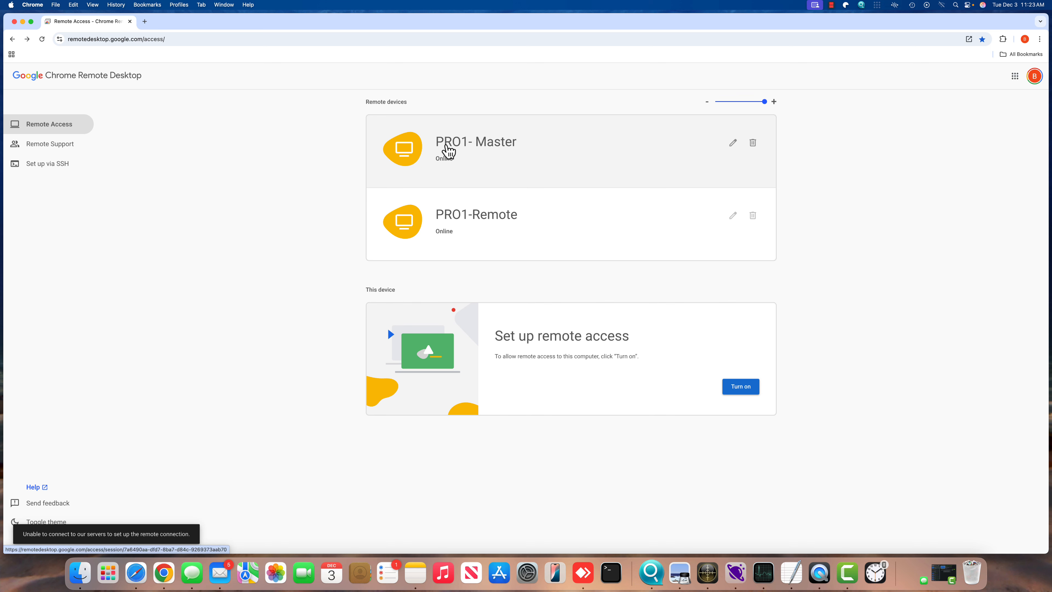
left_click(447, 152)
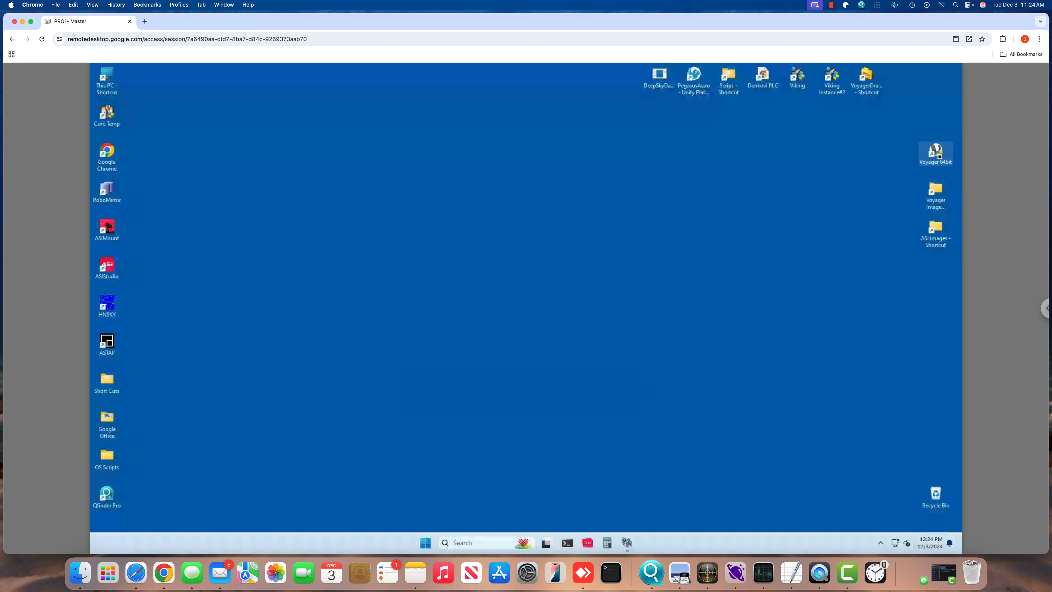
- Launch Voyager 64bit on the remote desktop, open its DragScript section and move the window higher on the desktop
double_click(938, 154)
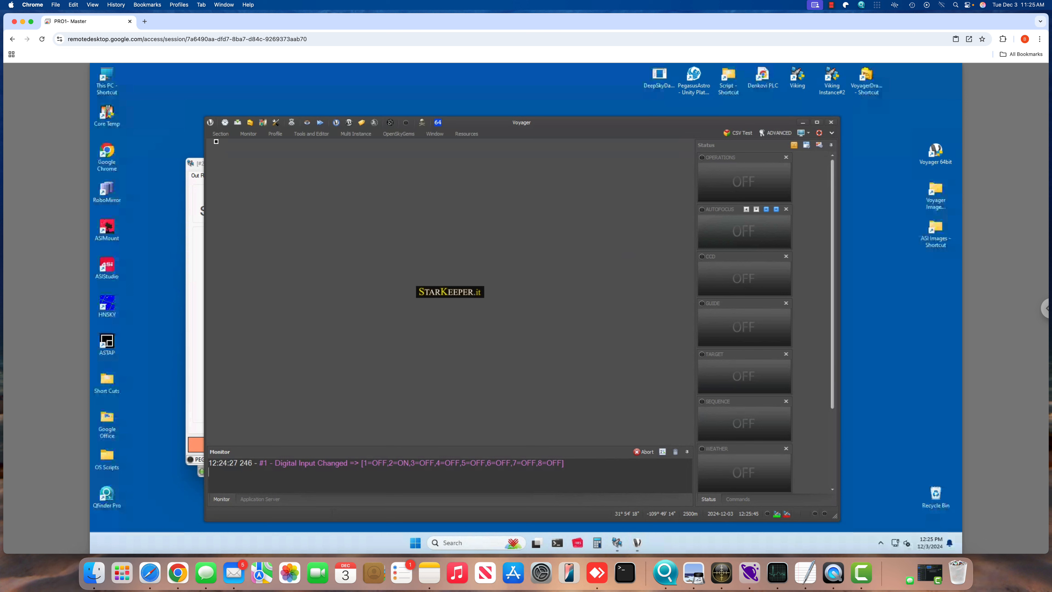
left_click(217, 137)
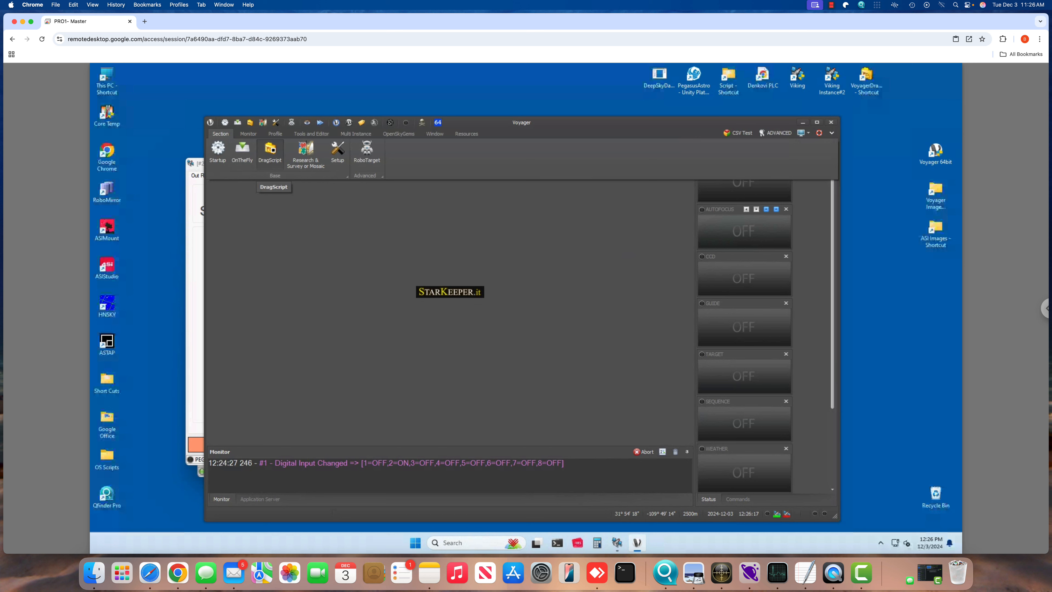
left_click(272, 150)
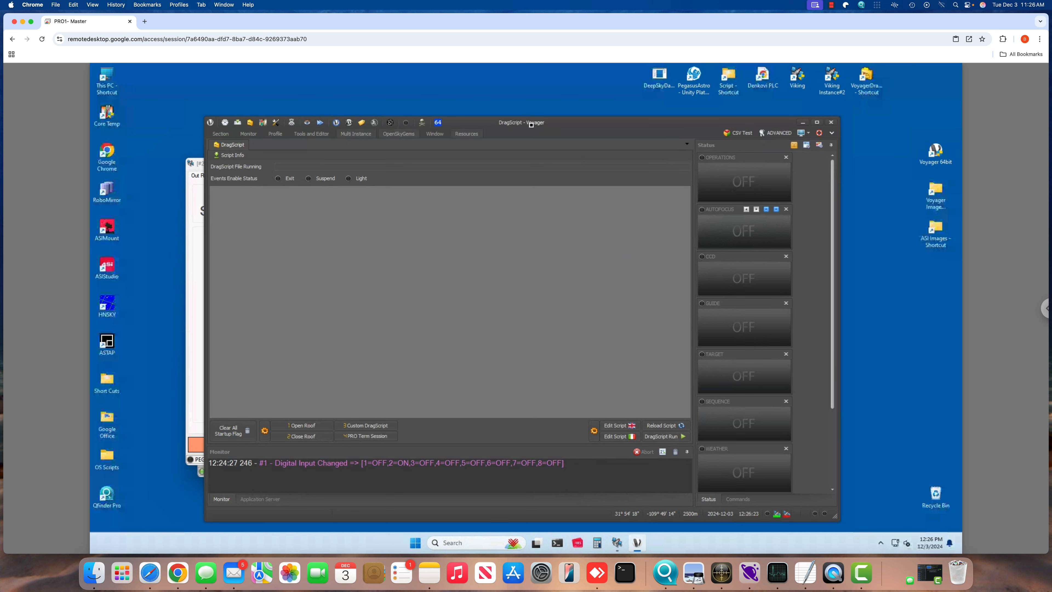
left_click_drag(567, 129, 569, 117)
left_click_drag(568, 105, 566, 91)
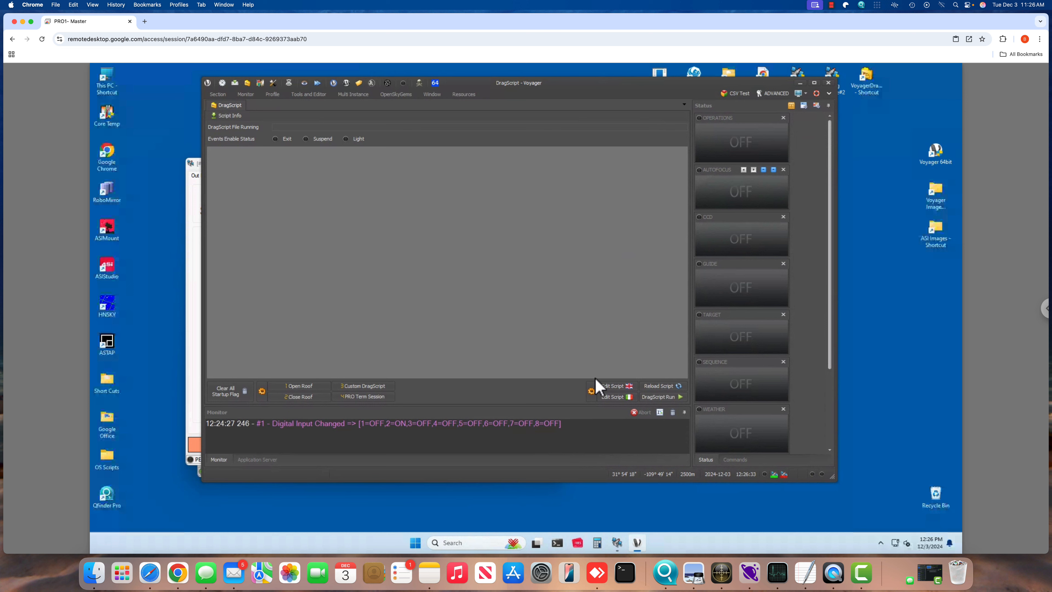
- Load the CSV Master Drag Script file from the Voyager Script folder as the DragScript to run
left_click(591, 392)
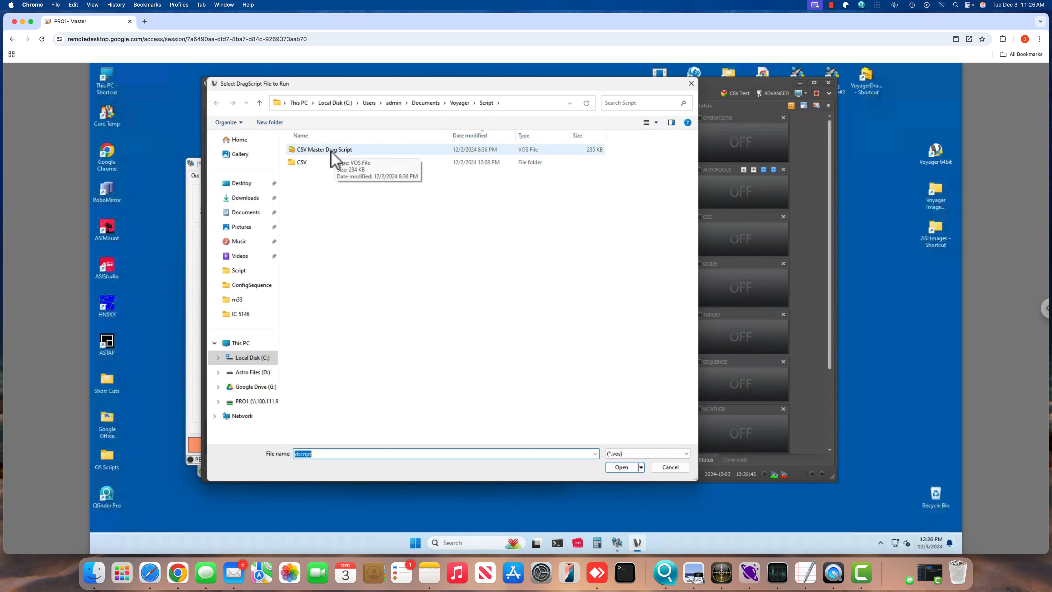
left_click(334, 159)
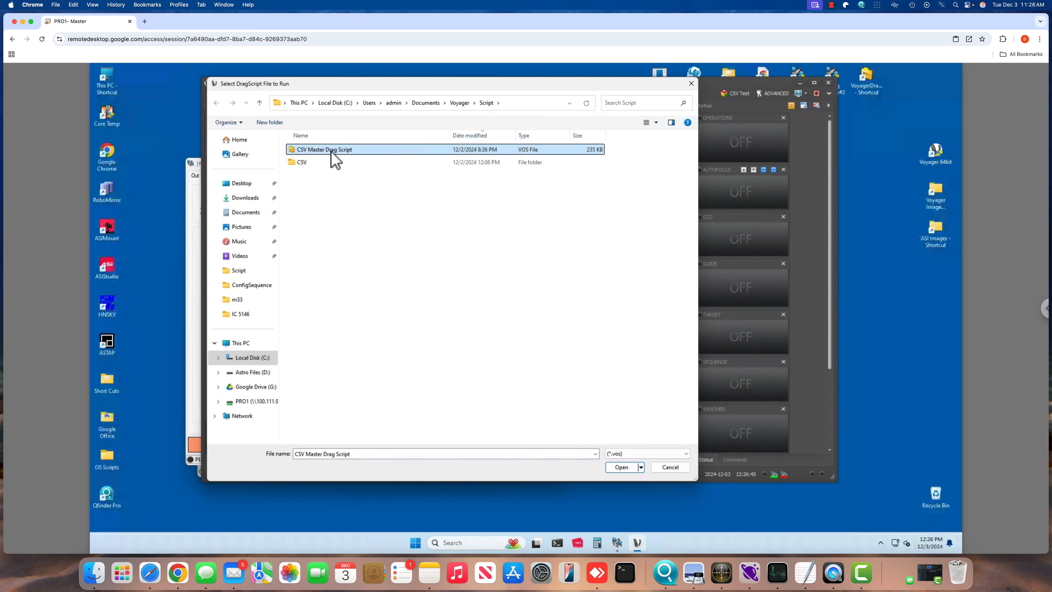
left_click(616, 467)
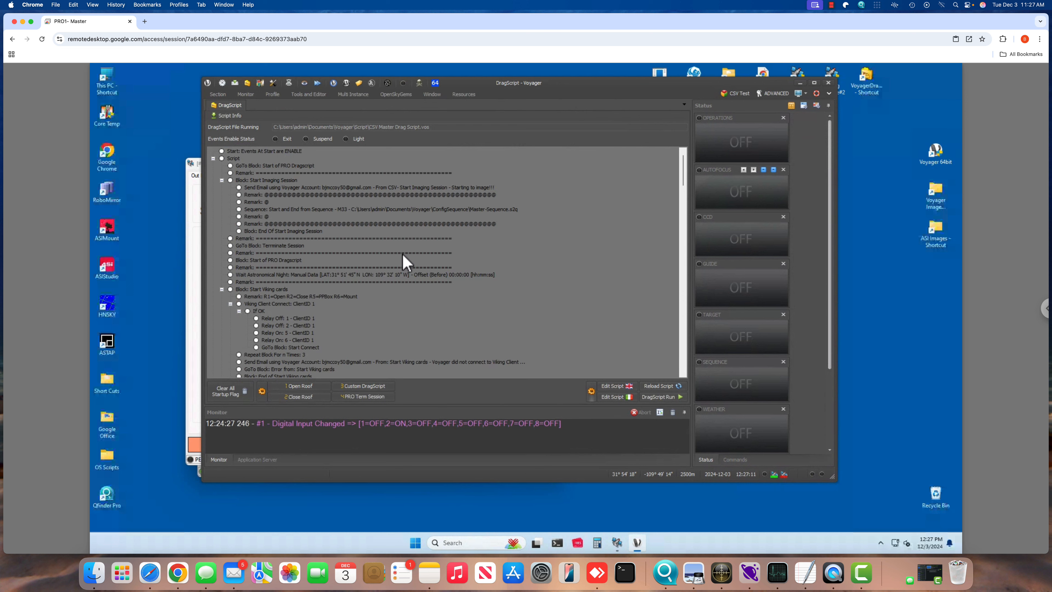
- In the English DragScript editor, change the Start Imaging Session sequence's target to NGC 520 from the RoboClip list
left_click(614, 388)
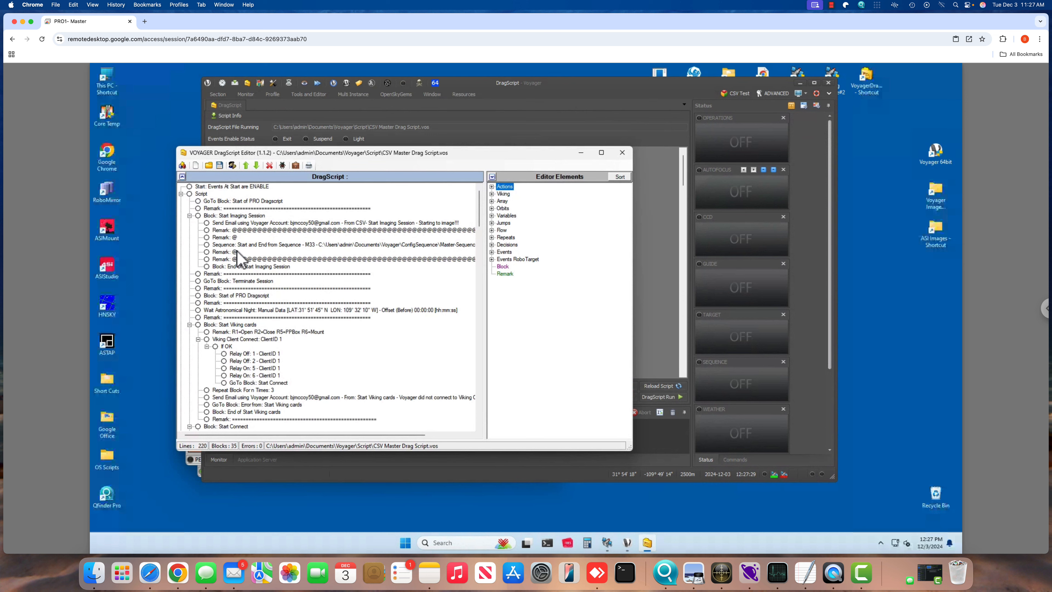
double_click(267, 246)
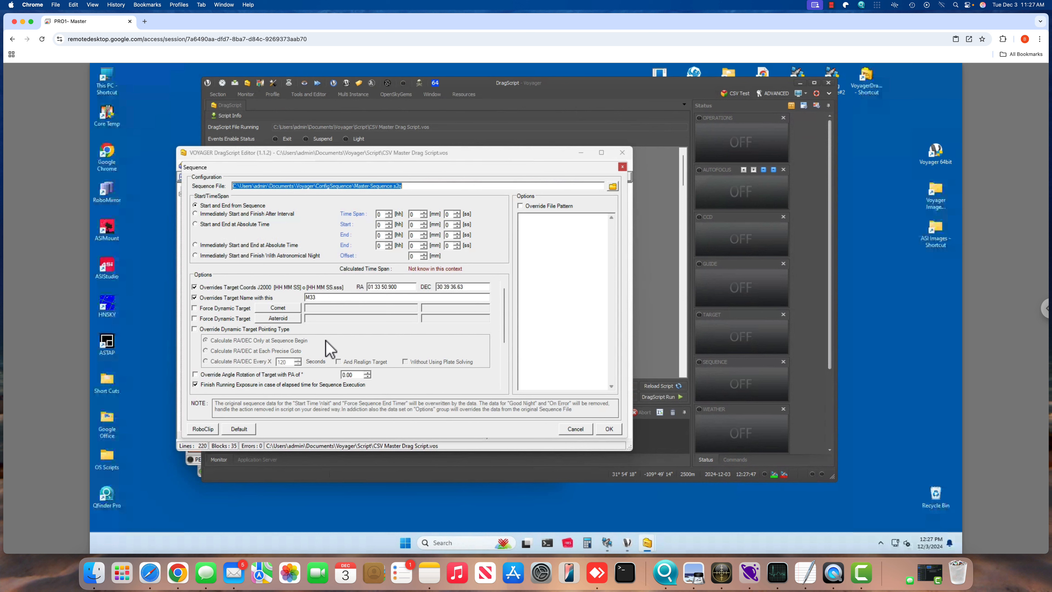
left_click(205, 432)
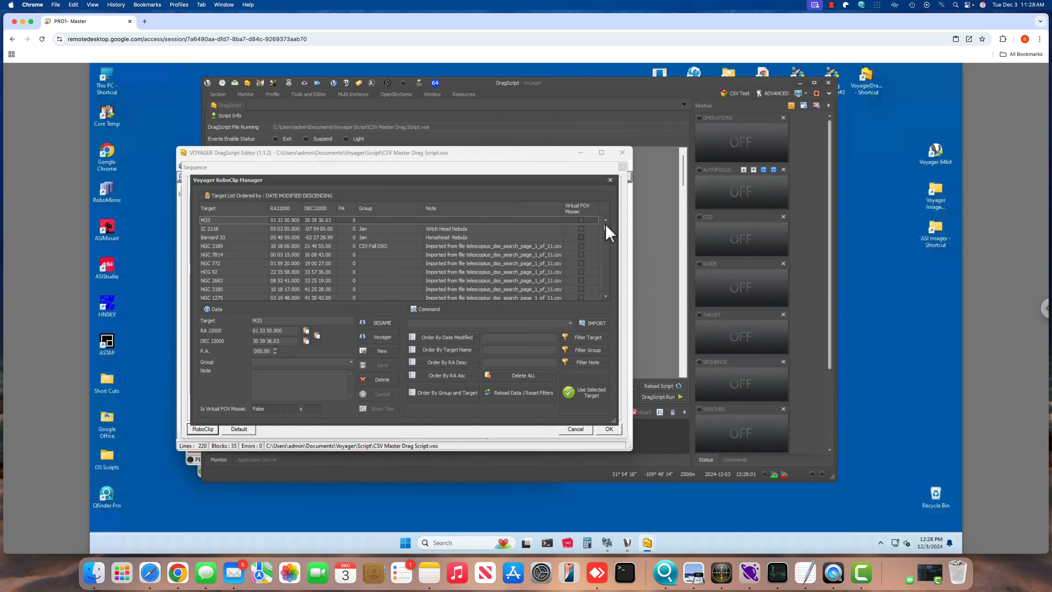
left_click_drag(605, 227, 591, 252)
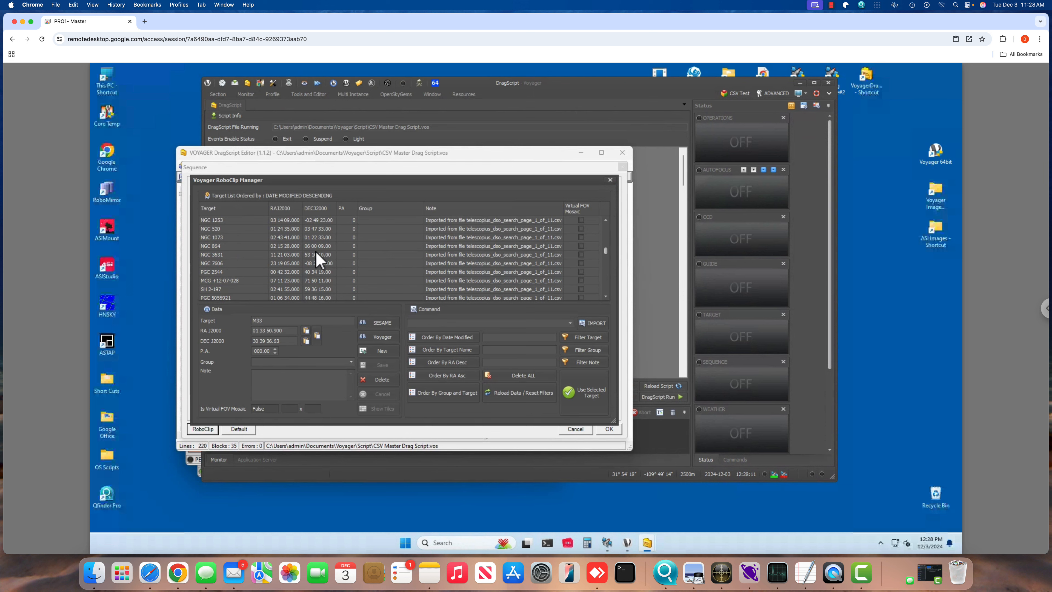
double_click(221, 230)
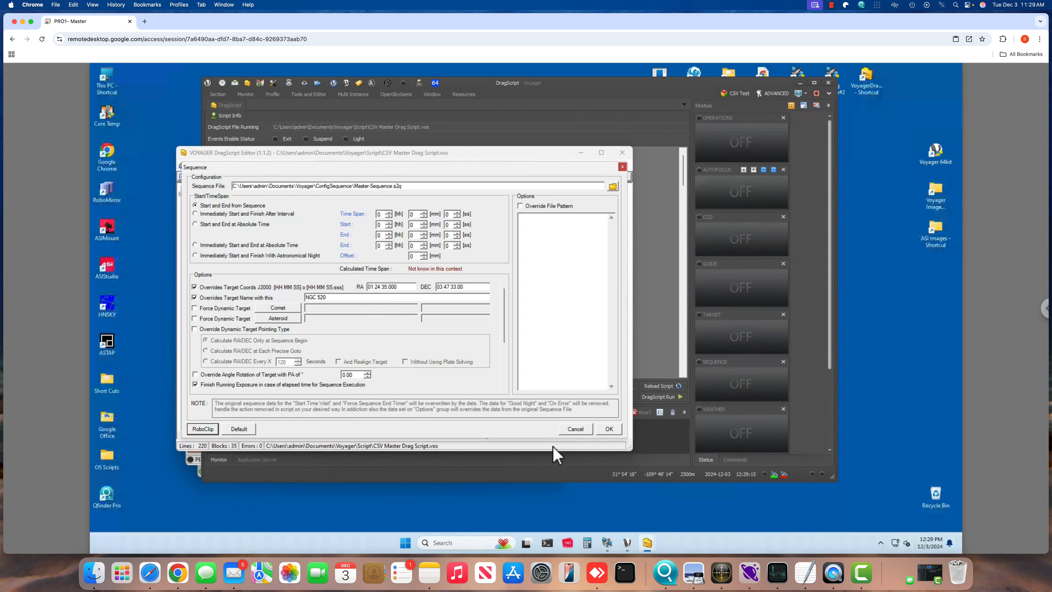
left_click(610, 429)
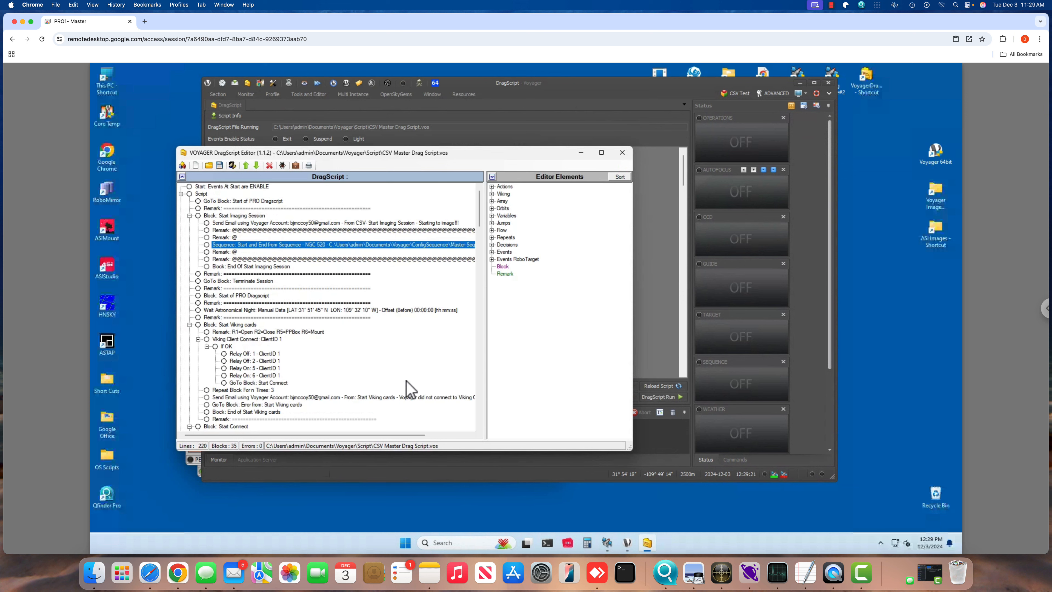
- Save the edited script over the existing CSV Master Drag Script file and close the DragScript editor
left_click(219, 166)
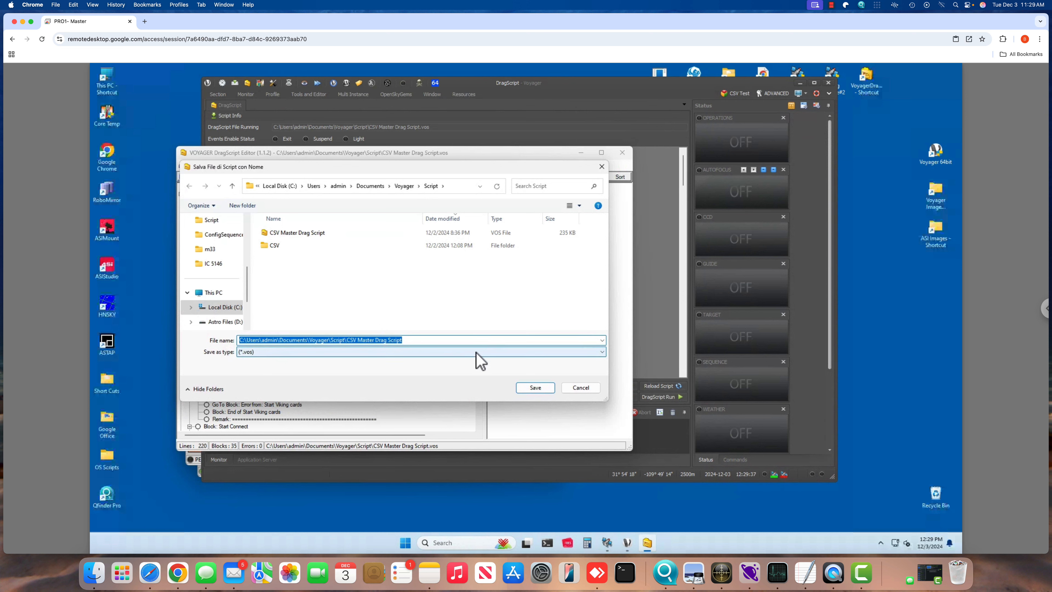
left_click(531, 390)
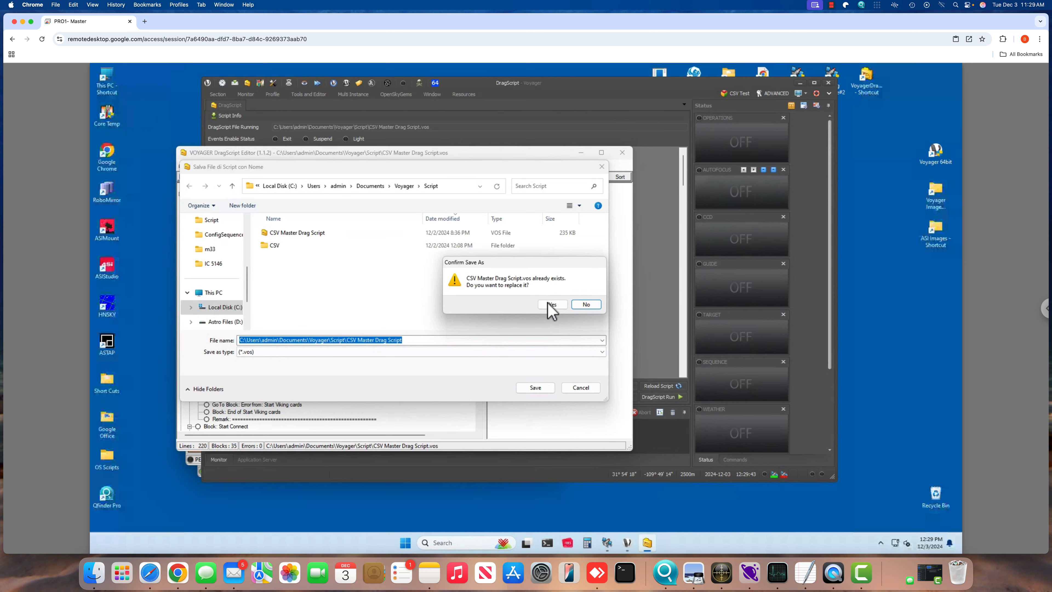
left_click(549, 304)
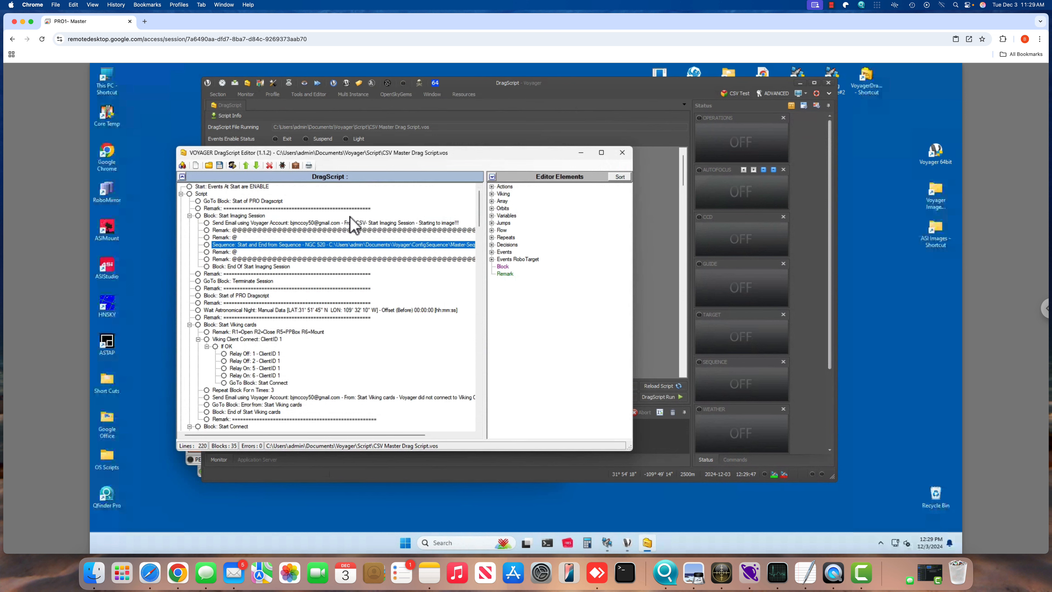
left_click(622, 155)
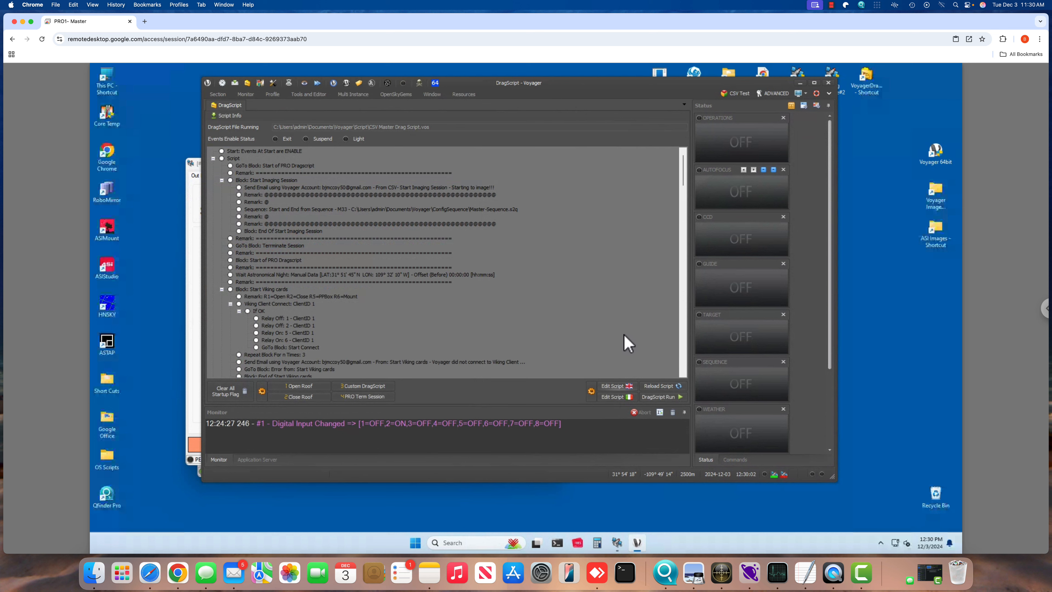
- Reload the edited CSV Master Drag Script in Voyager and run it, confirming the run
left_click(656, 389)
left_click(647, 396)
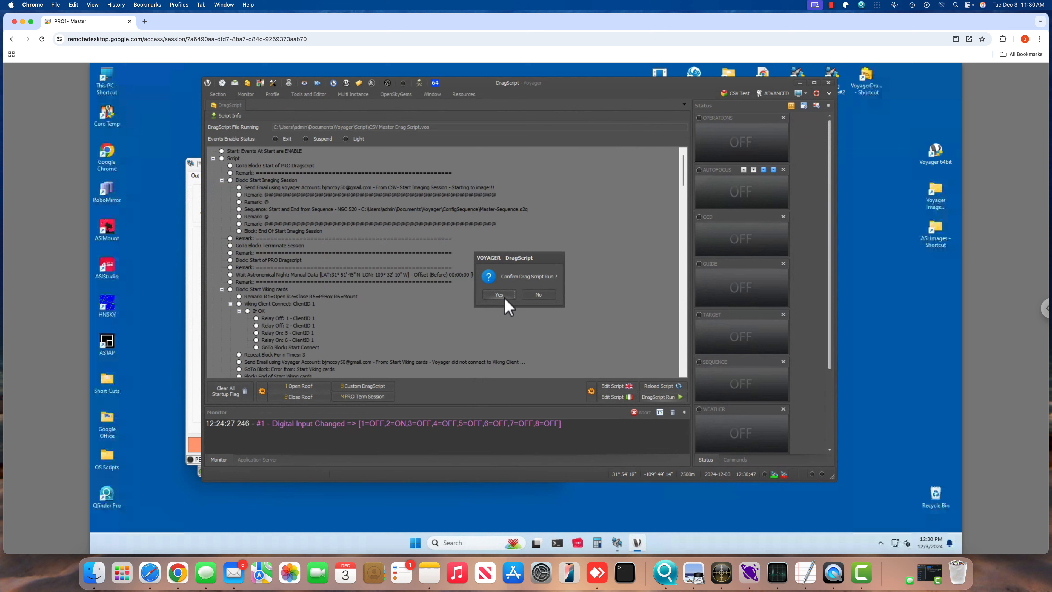
left_click(504, 297)
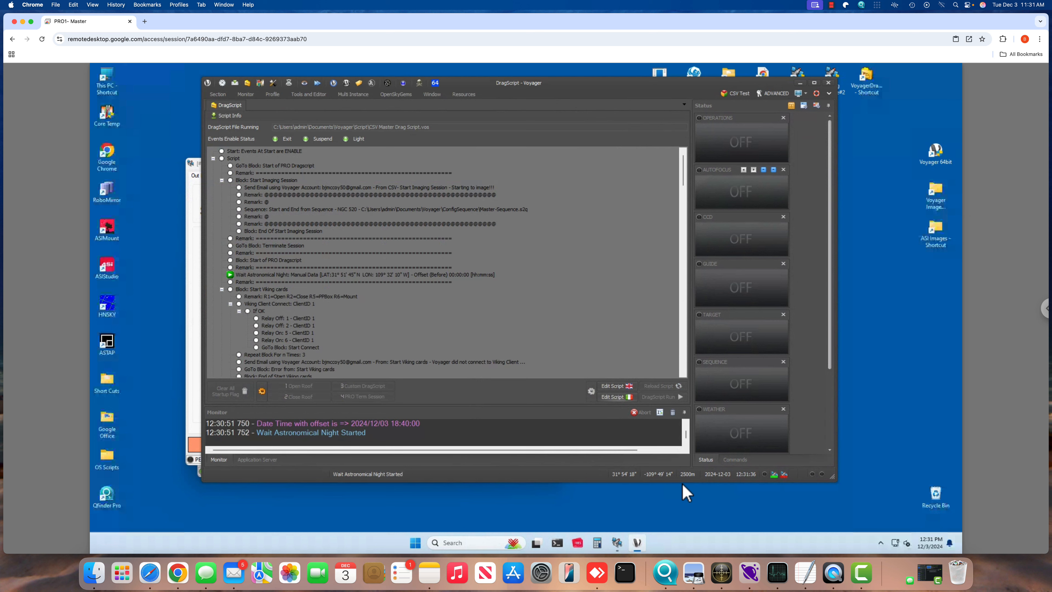
- Enlarge the Voyager window and its Monitor log area, and review the log from script start to the astronomical night wait
left_click_drag(685, 491, 686, 510)
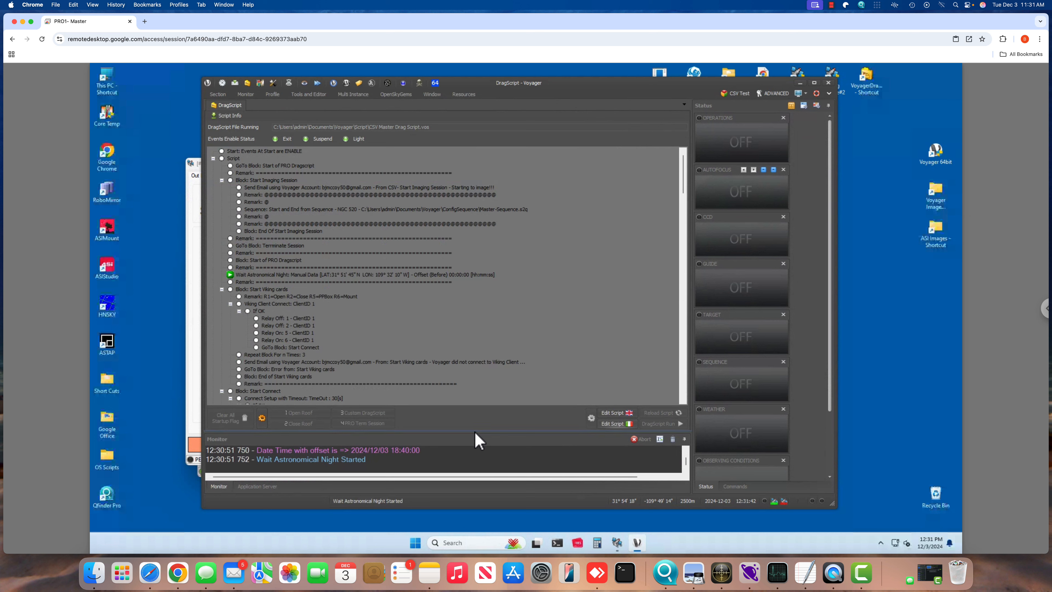
left_click_drag(471, 393, 471, 390)
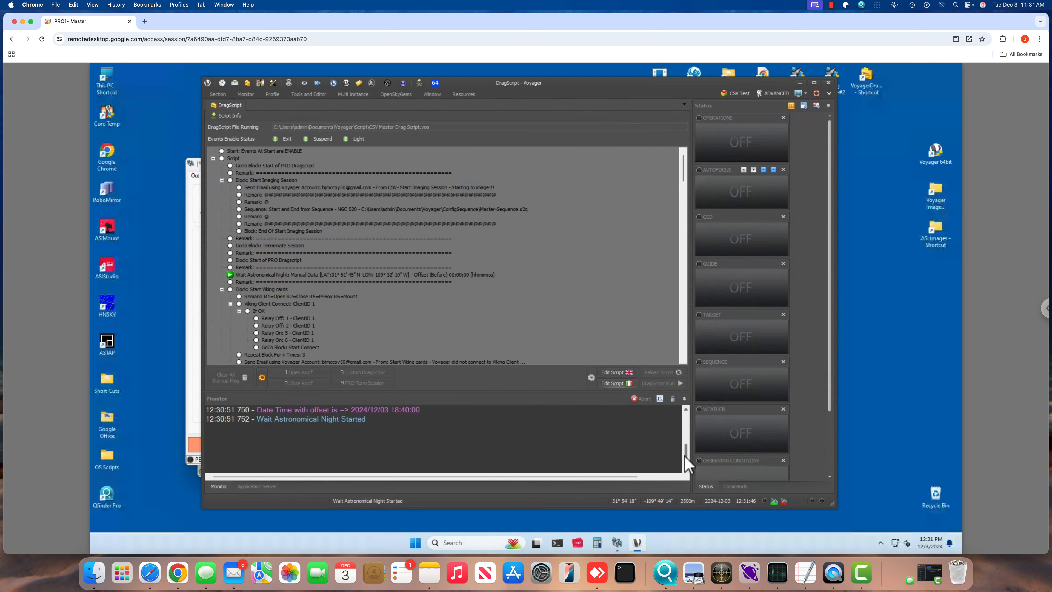
scroll(685, 456, "up", 5)
scroll(682, 448, "up", 3)
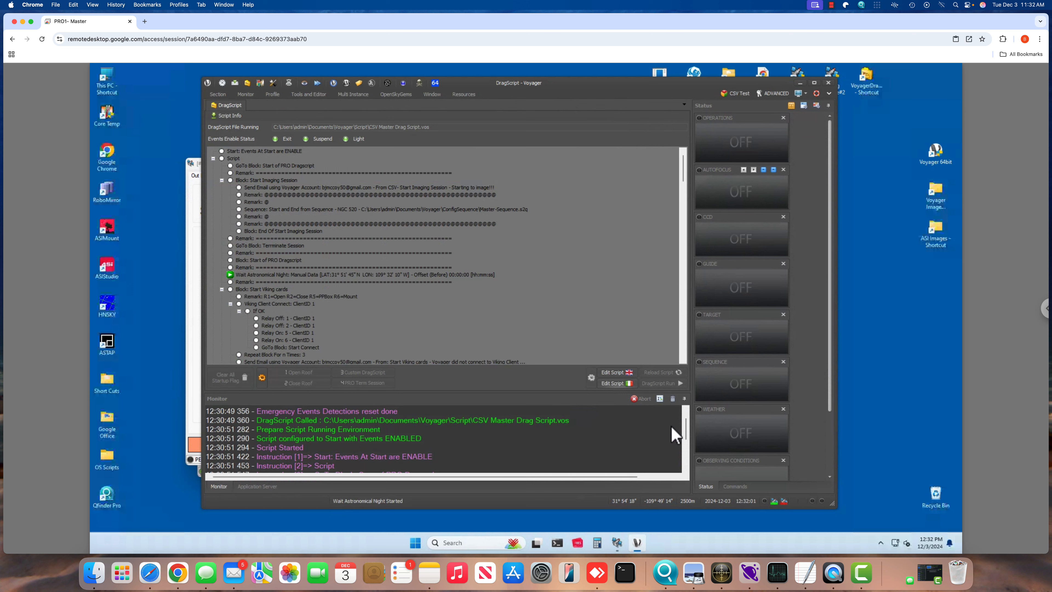
scroll(688, 431, "down", 2)
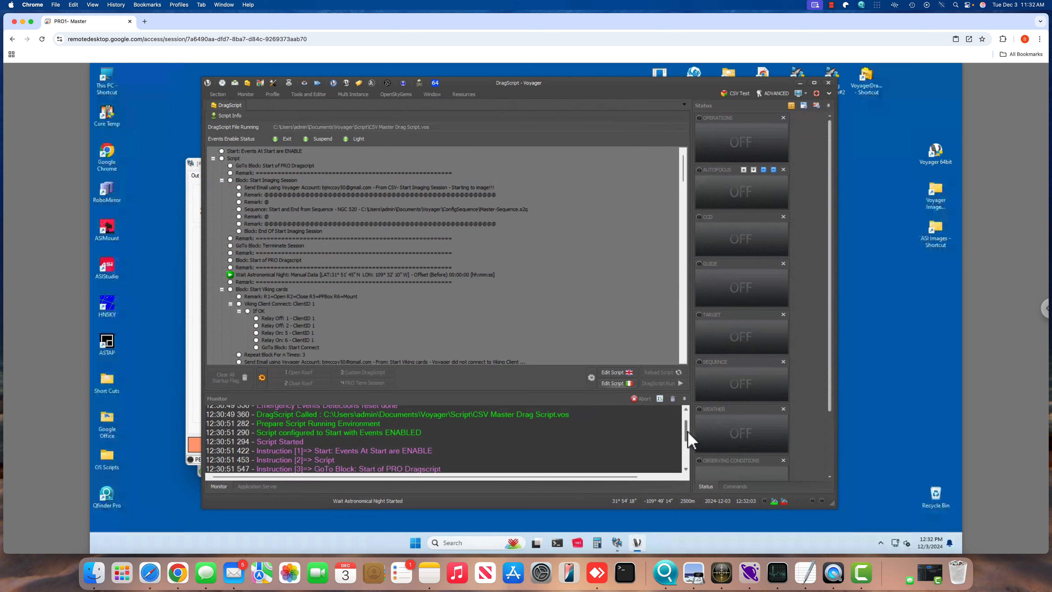
scroll(688, 435, "down", 2)
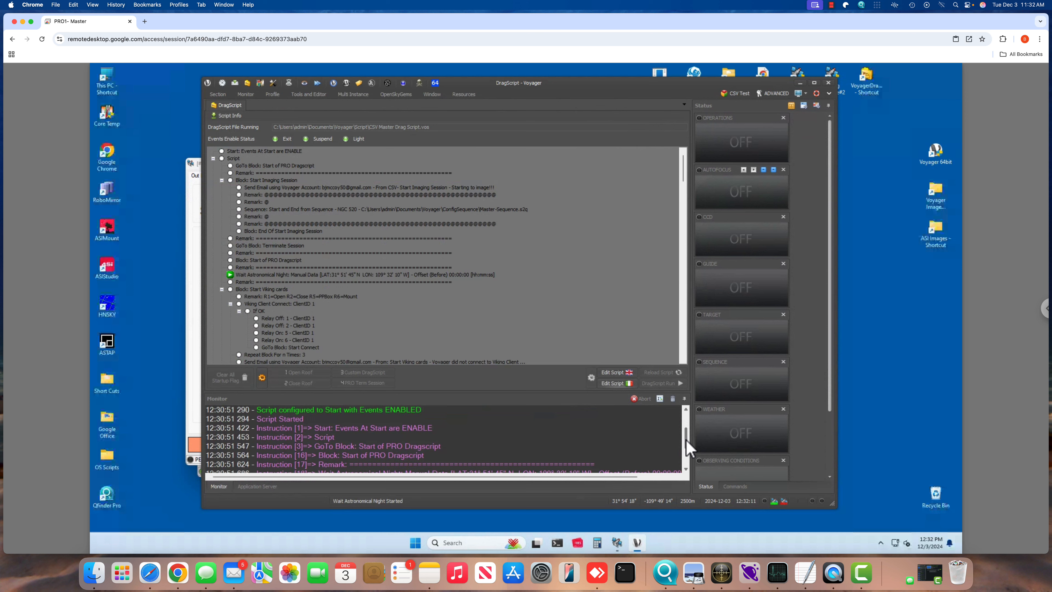
scroll(688, 449, "down", 1)
scroll(688, 452, "down", 2)
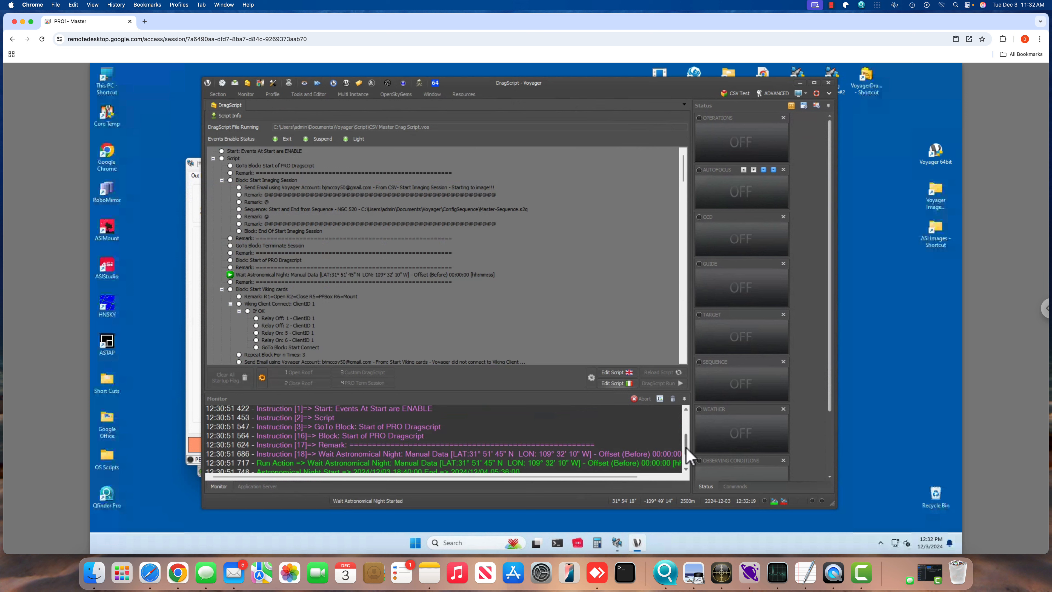
scroll(688, 453, "down", 3)
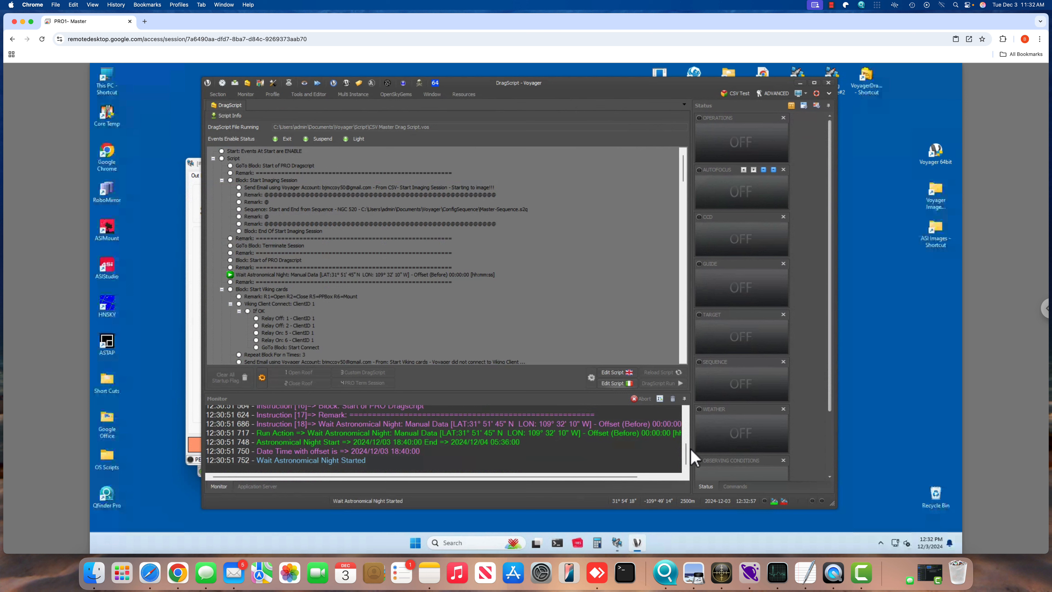
left_click_drag(685, 451, 686, 460)
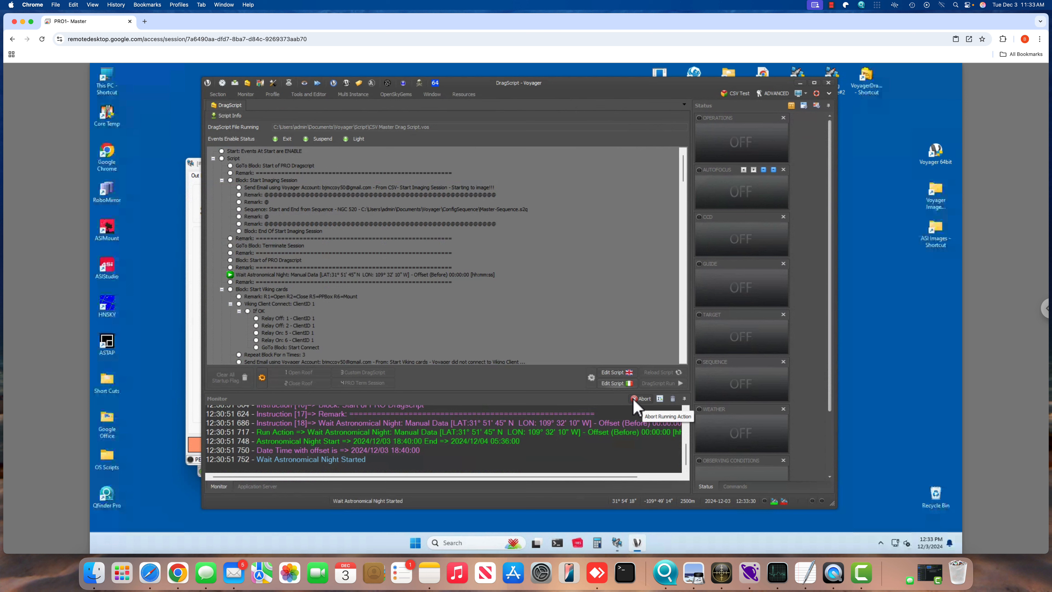
- Abort the running DragScript and look through the script's blocks down to the end and back to the start
left_click(636, 408)
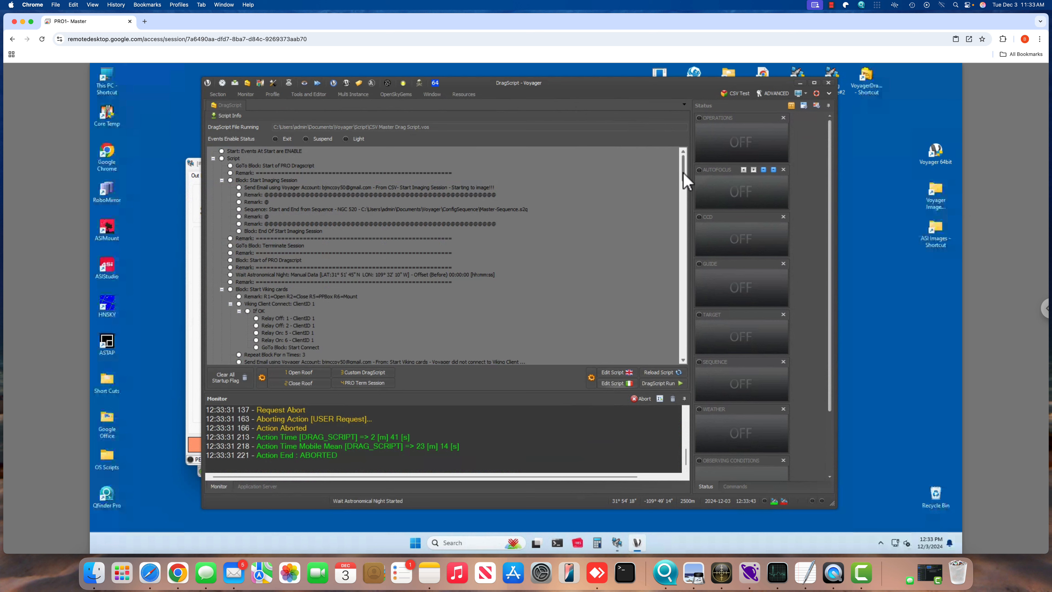
left_click_drag(683, 181, 696, 371)
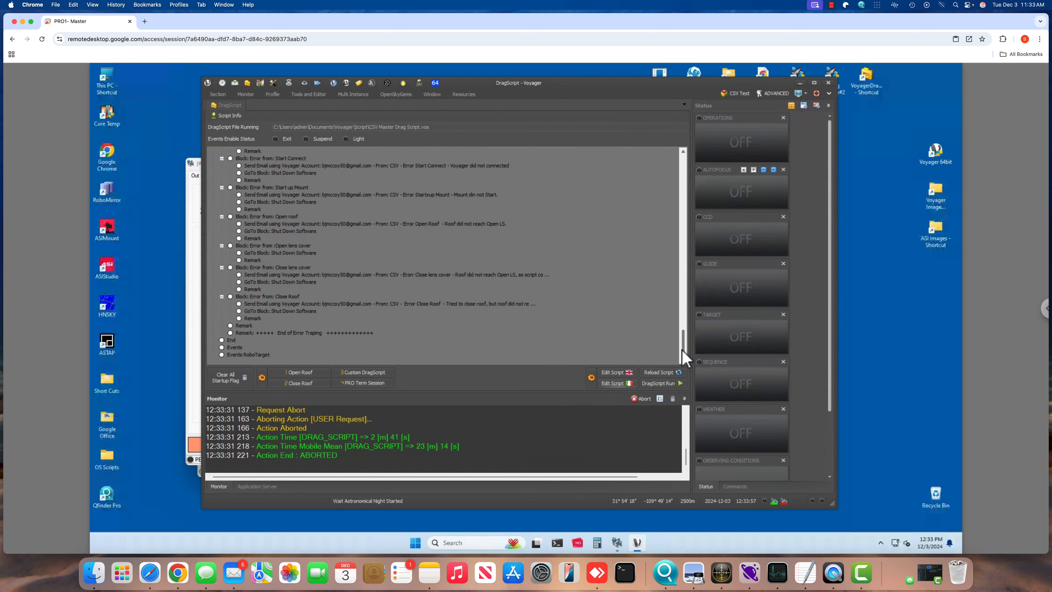
left_click_drag(683, 357, 671, 179)
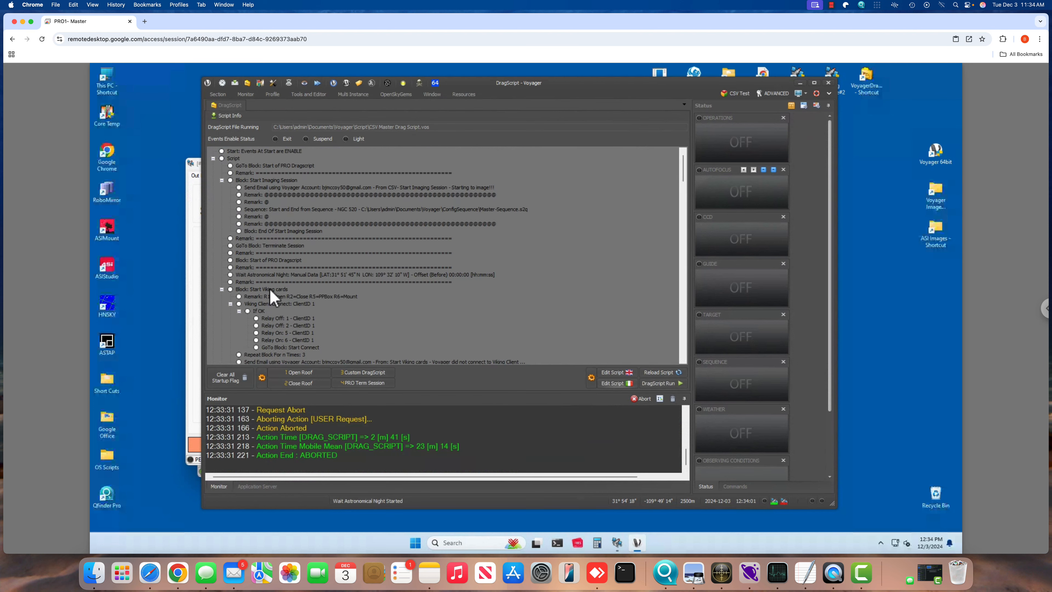